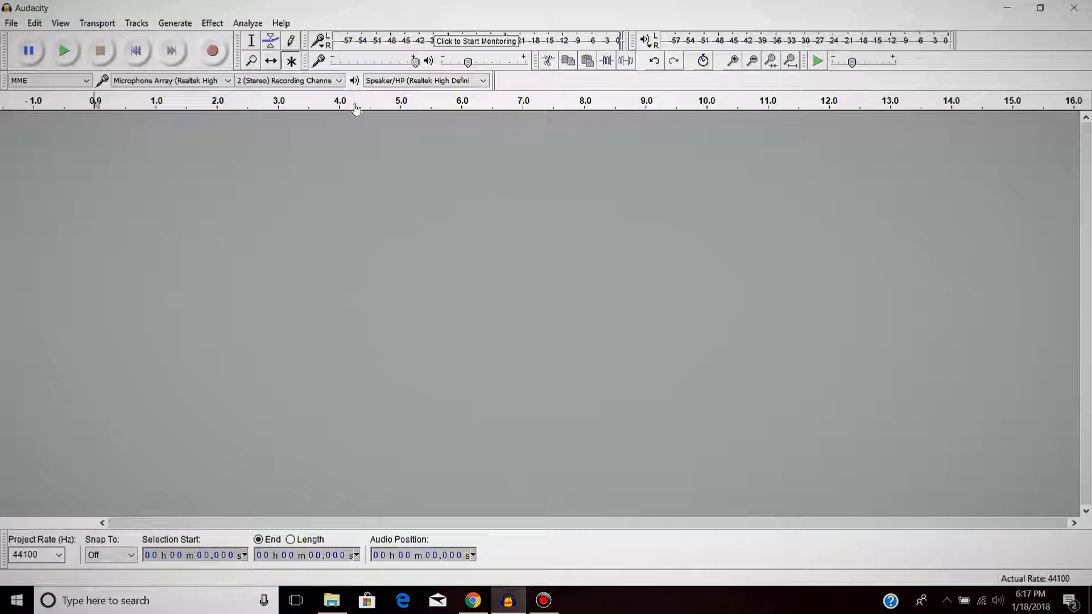
Record a stereo voice clip about 15 seconds long on a new audio track.
{"action": "left_click", "coordinate": [218, 58]}
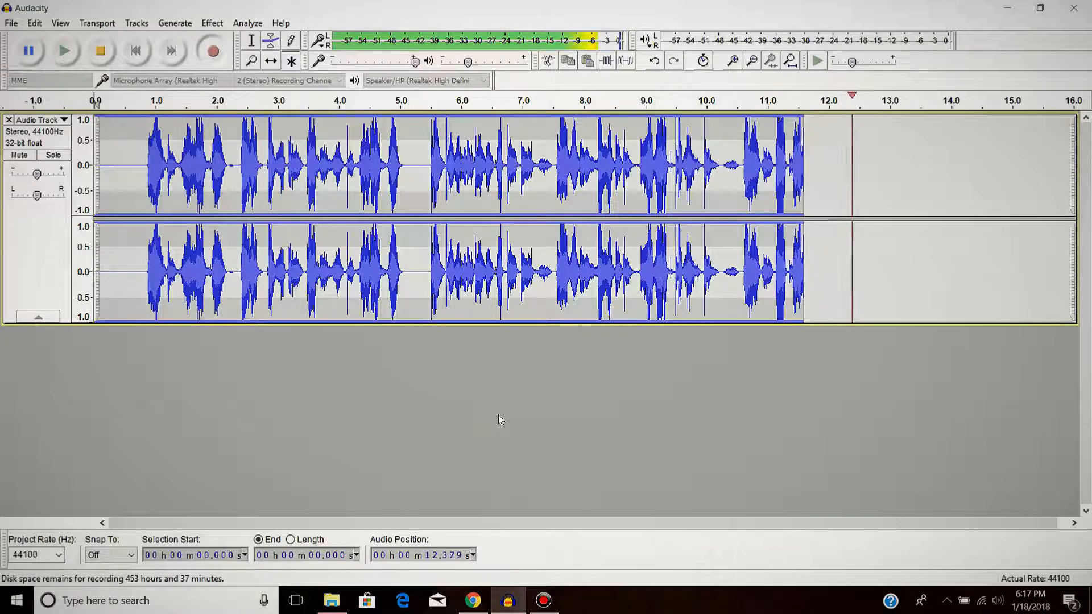
{"action": "left_click", "coordinate": [100, 51]}
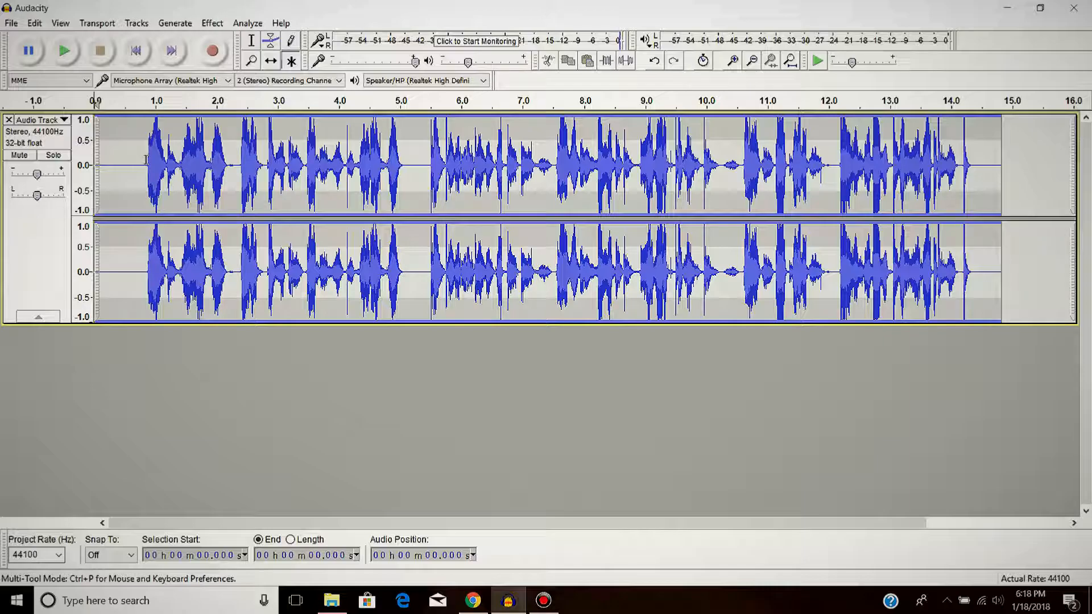
Capture a noise profile from the silent first 0.8 seconds of the recording.
{"action": "left_click_drag", "start_coordinate": [143, 160], "coordinate": [96, 170]}
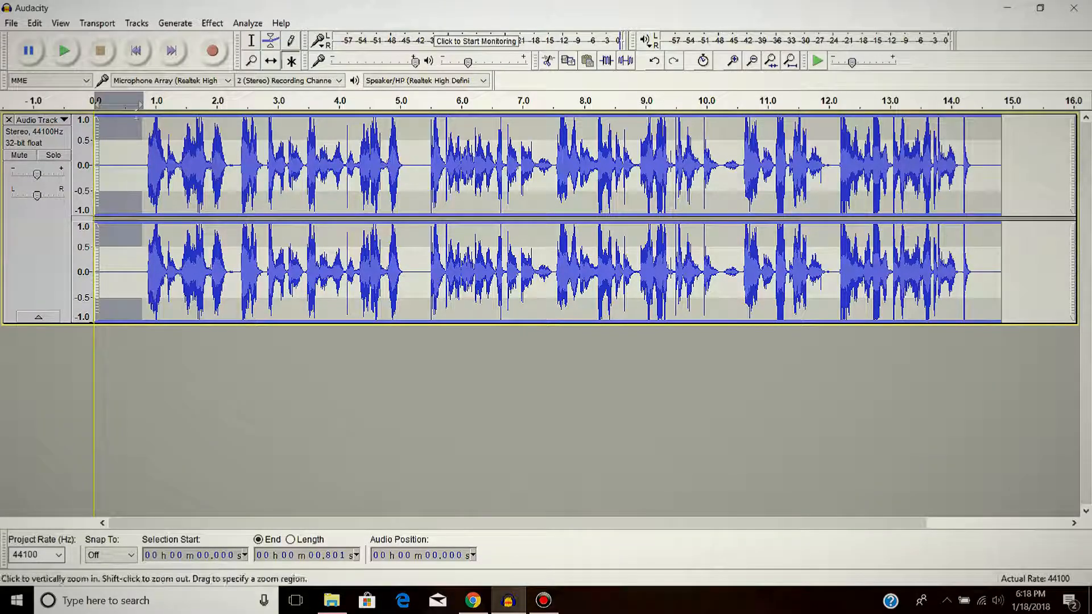
{"action": "left_click", "coordinate": [220, 25]}
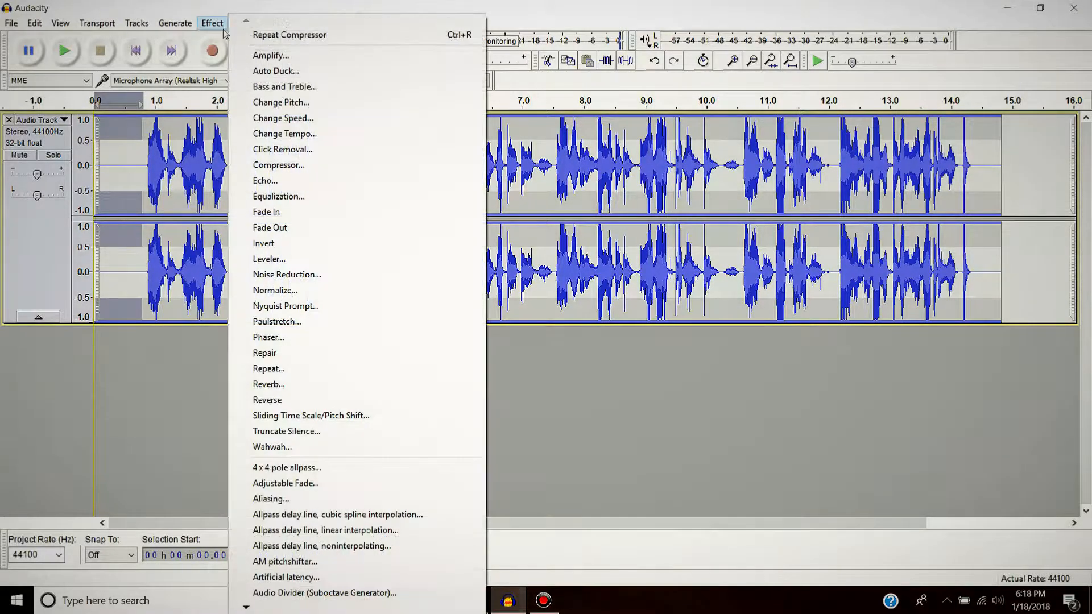
{"action": "left_click", "coordinate": [287, 275]}
{"action": "left_click", "coordinate": [543, 232]}
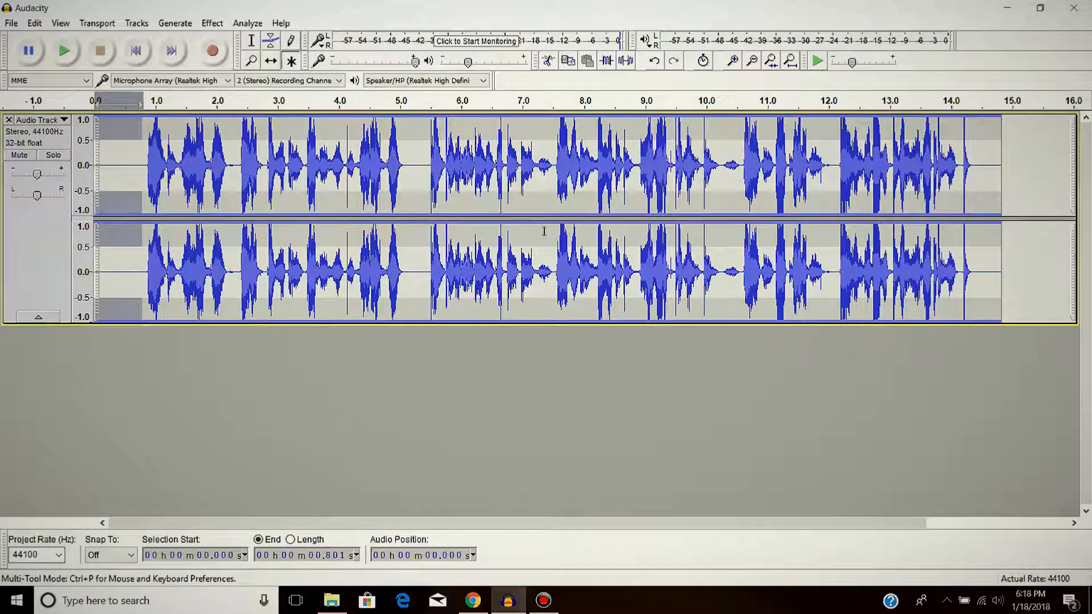
Apply Noise Reduction to the whole track with 12 dB reduction, sensitivity 6.00 and 0 frequency smoothing bands.
{"action": "key", "text": "ctrl+a"}
{"action": "left_click", "coordinate": [212, 23]}
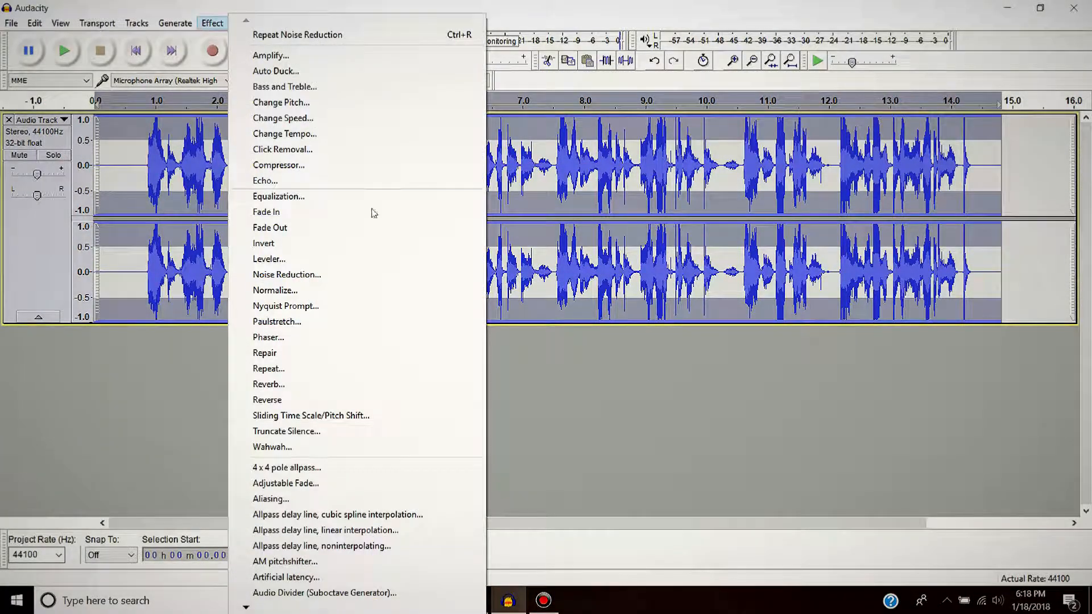
{"action": "left_click", "coordinate": [360, 276]}
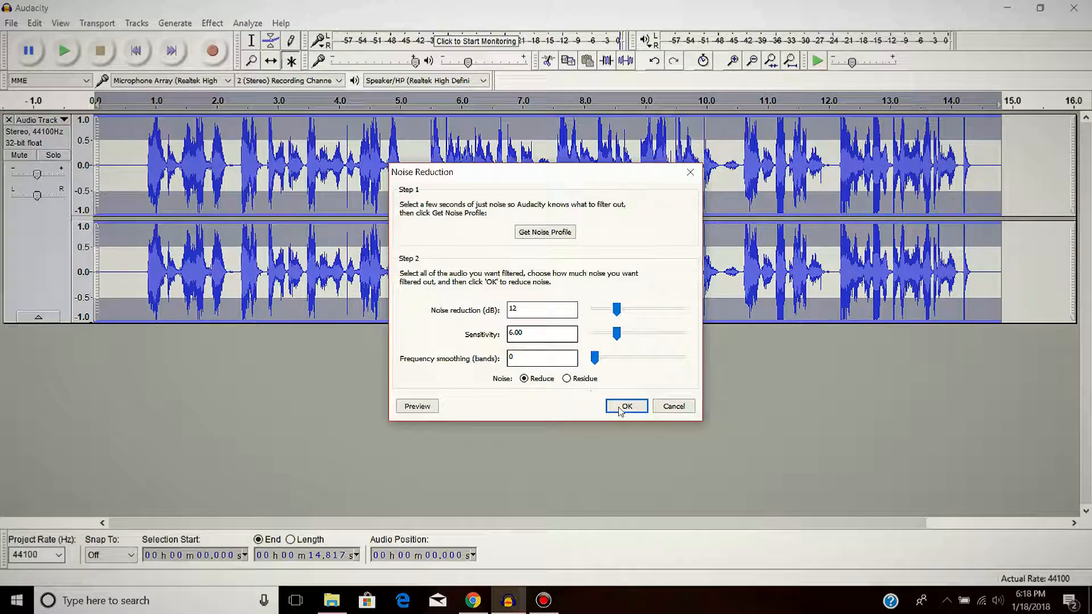
{"action": "left_click", "coordinate": [620, 407]}
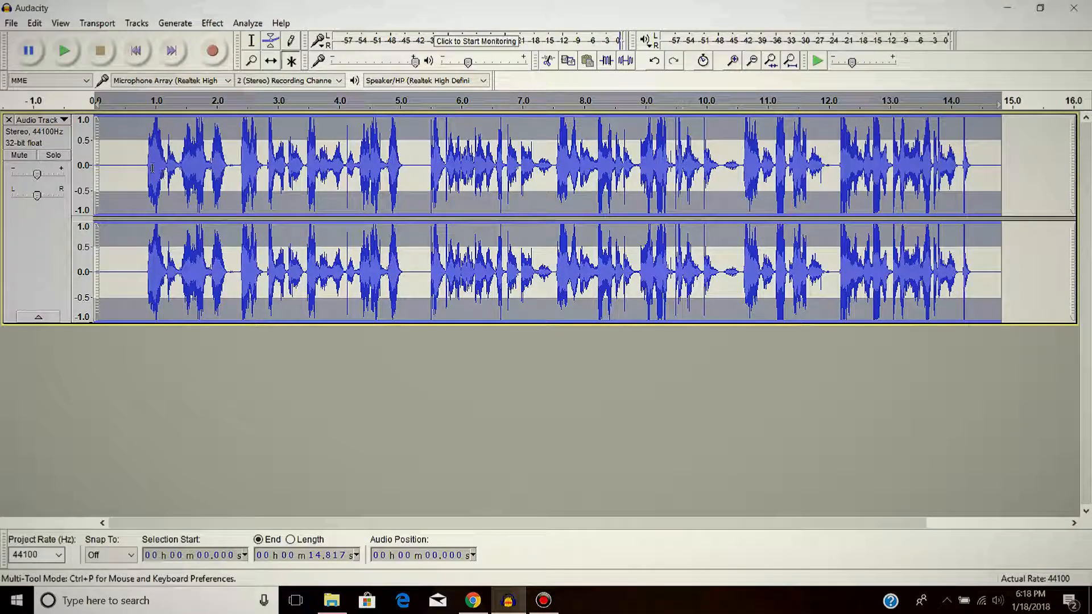
Delete the silence before the first words and the surplus silence at the end of the recording.
{"action": "left_click_drag", "start_coordinate": [145, 171], "coordinate": [48, 173]}
{"action": "key", "text": "Delete"}
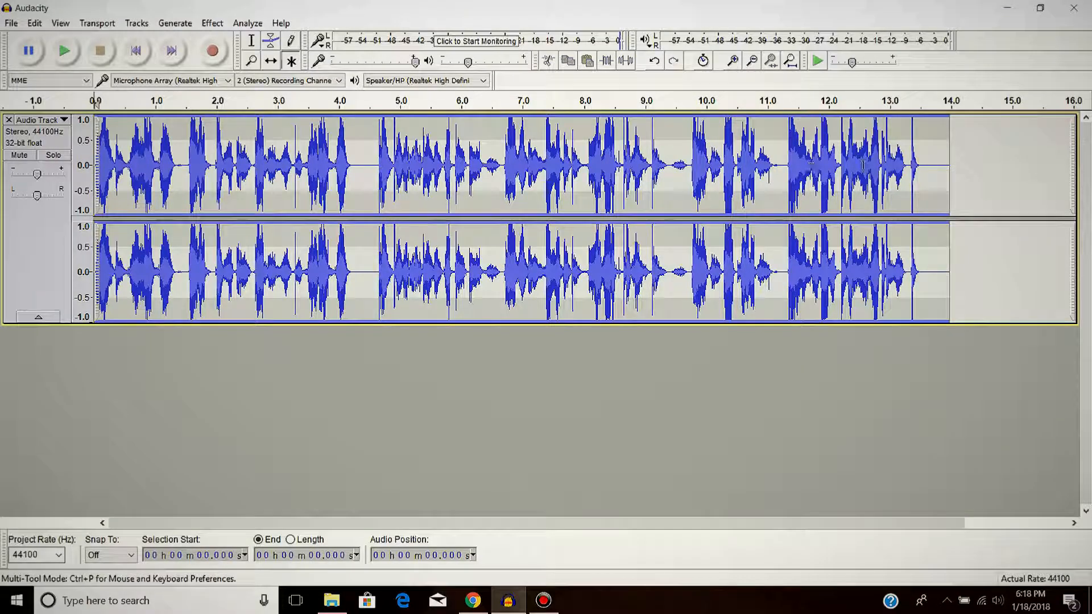
{"action": "mouse_move", "coordinate": [944, 165]}
{"action": "left_mouse_down"}
{"action": "mouse_move", "coordinate": [969, 165]}
{"action": "mouse_move", "coordinate": [944, 165]}
{"action": "mouse_move", "coordinate": [958, 165]}
{"action": "left_mouse_up"}
{"action": "key", "text": "Delete"}
{"action": "key", "text": "Delete"}
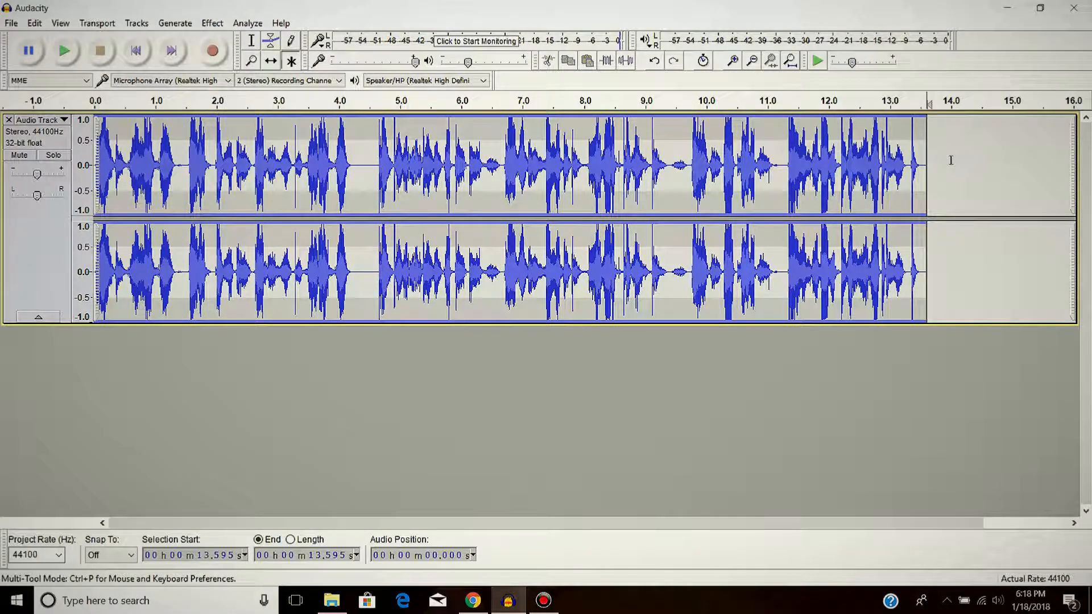
Compress the whole track with threshold -17 dB, noise floor -45 dB, ratio 2:1, attack 0.20 s, release 1.0 s and make-up gain for 0 dB.
{"action": "key", "text": "ctrl+a"}
{"action": "left_click", "coordinate": [210, 25]}
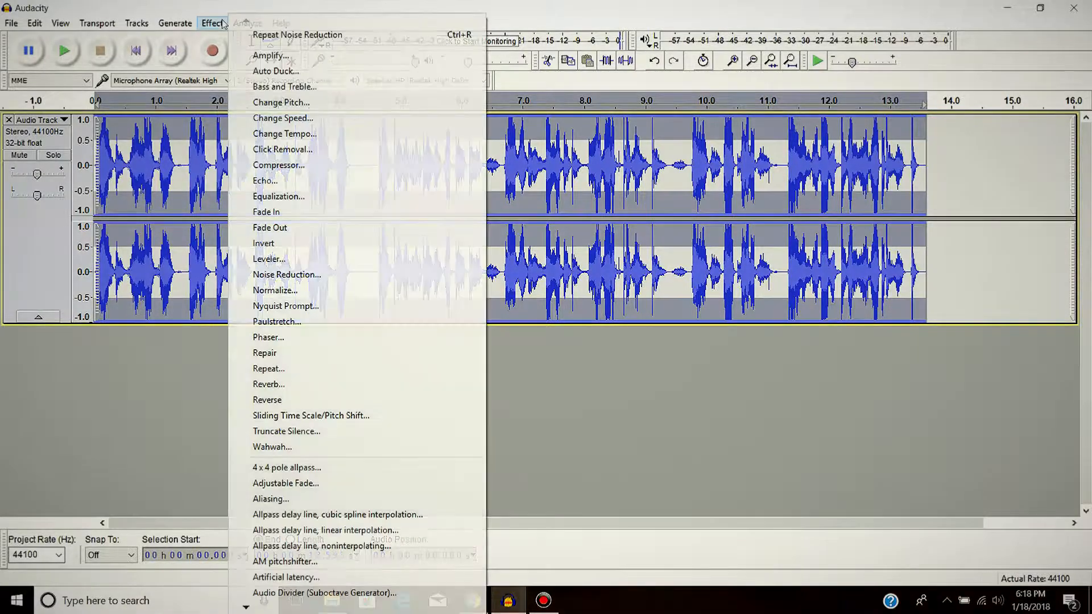
{"action": "left_click", "coordinate": [319, 166]}
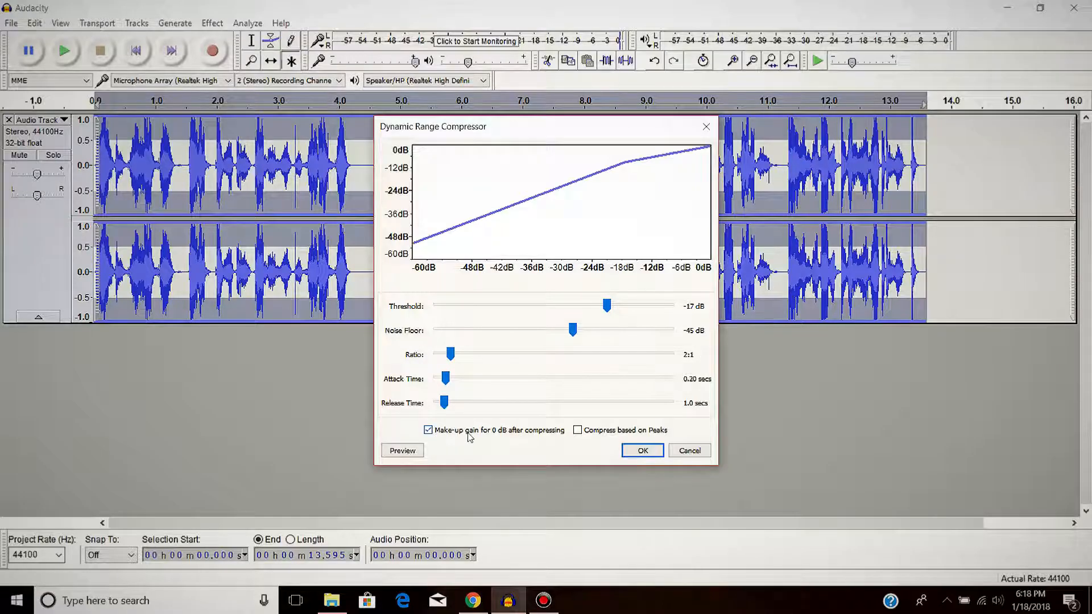
{"action": "left_click", "coordinate": [642, 450]}
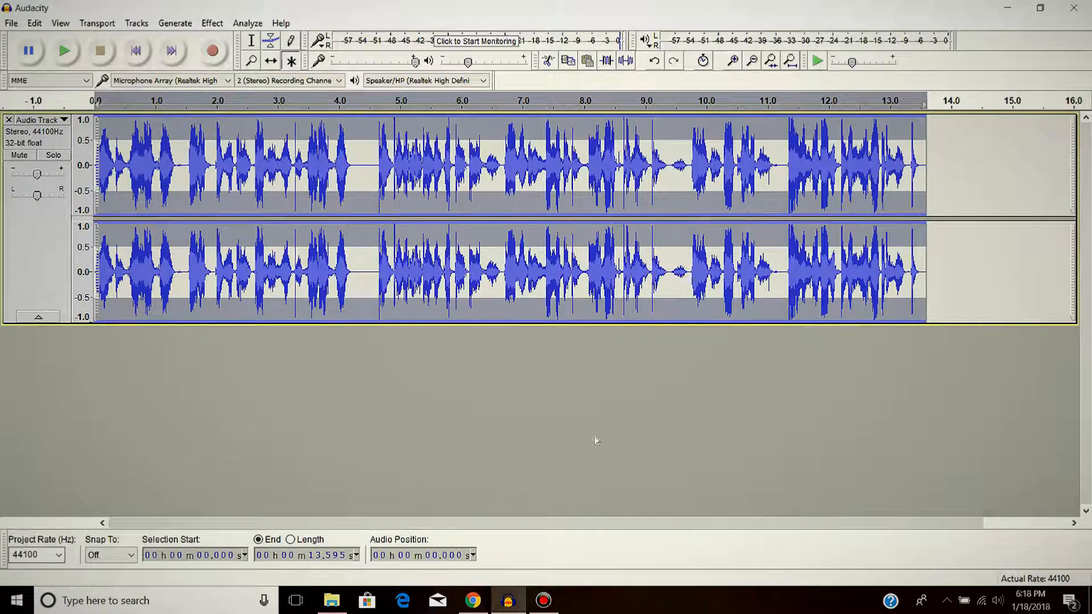
Equalize the track with the "unnamed" curve, which lifts the lows by 12 dB up to 100 Hz.
{"action": "left_click", "coordinate": [212, 23]}
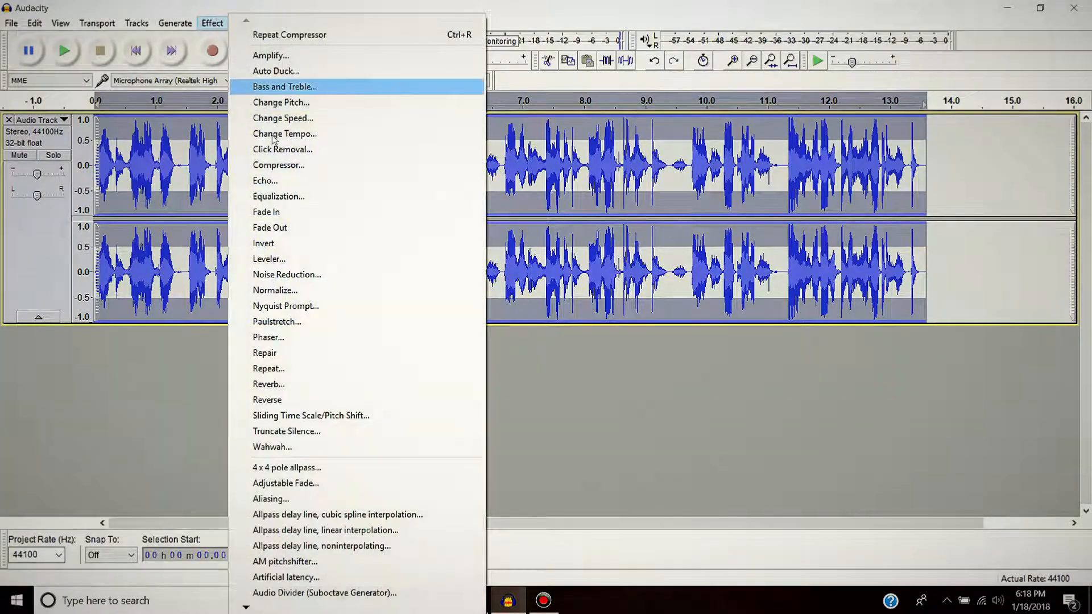
{"action": "left_click", "coordinate": [281, 198]}
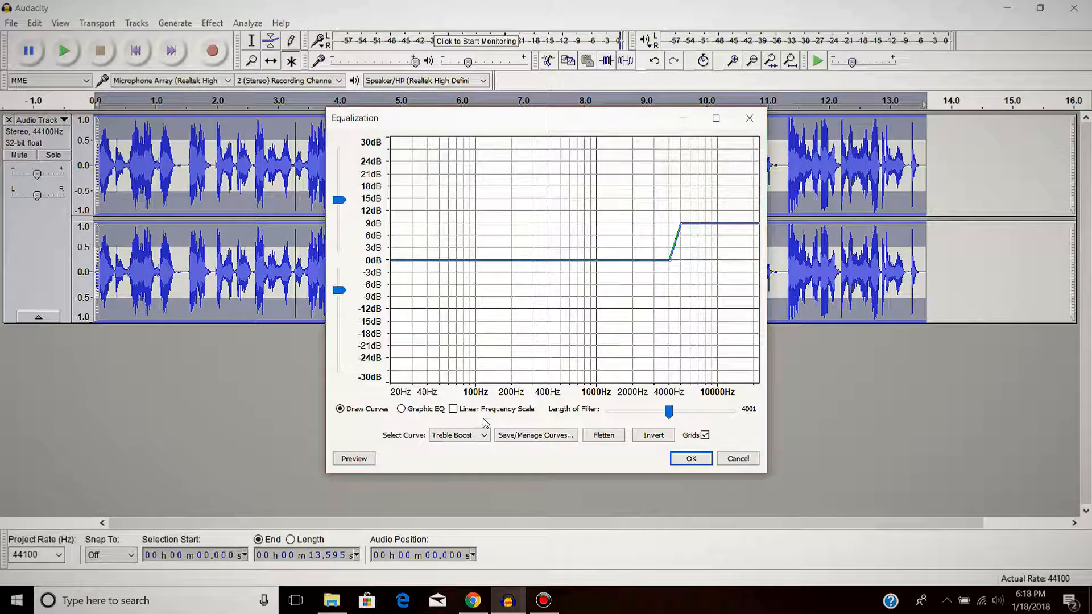
{"action": "left_click", "coordinate": [470, 435]}
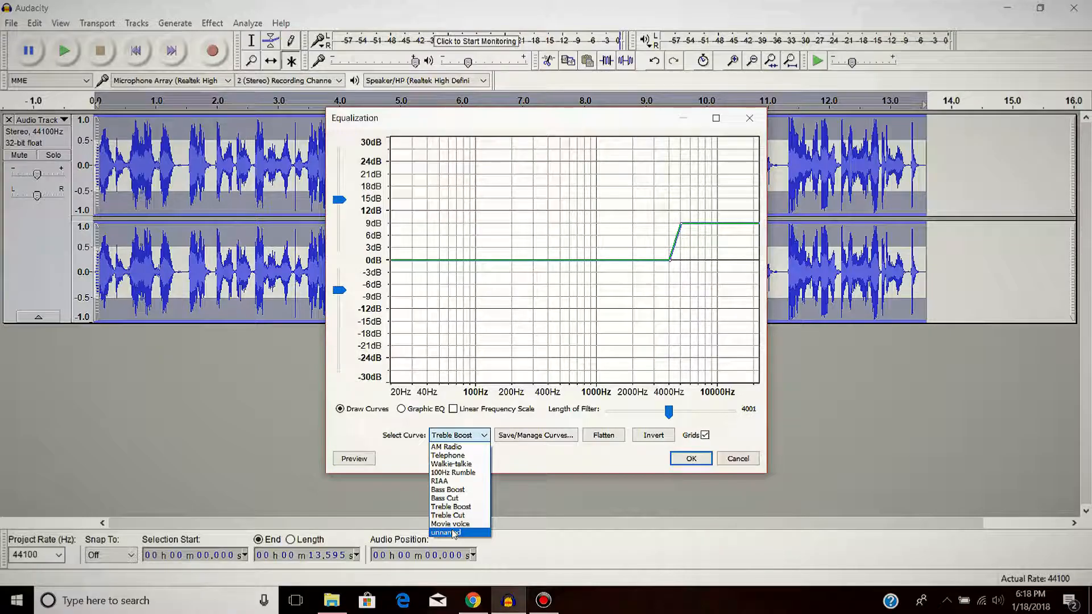
{"action": "left_click", "coordinate": [453, 533]}
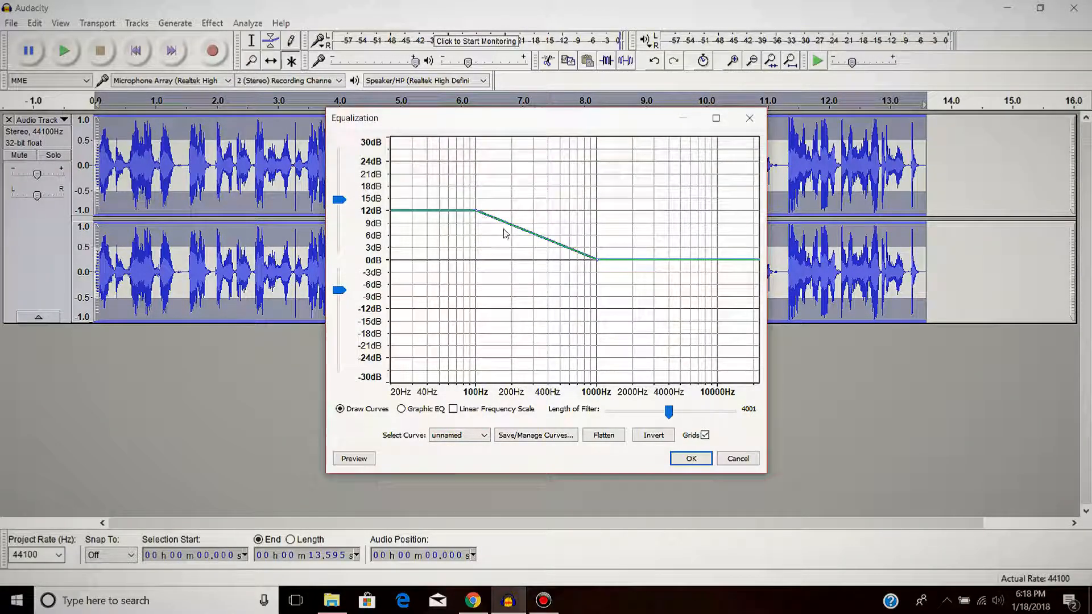
{"action": "left_click", "coordinate": [690, 459]}
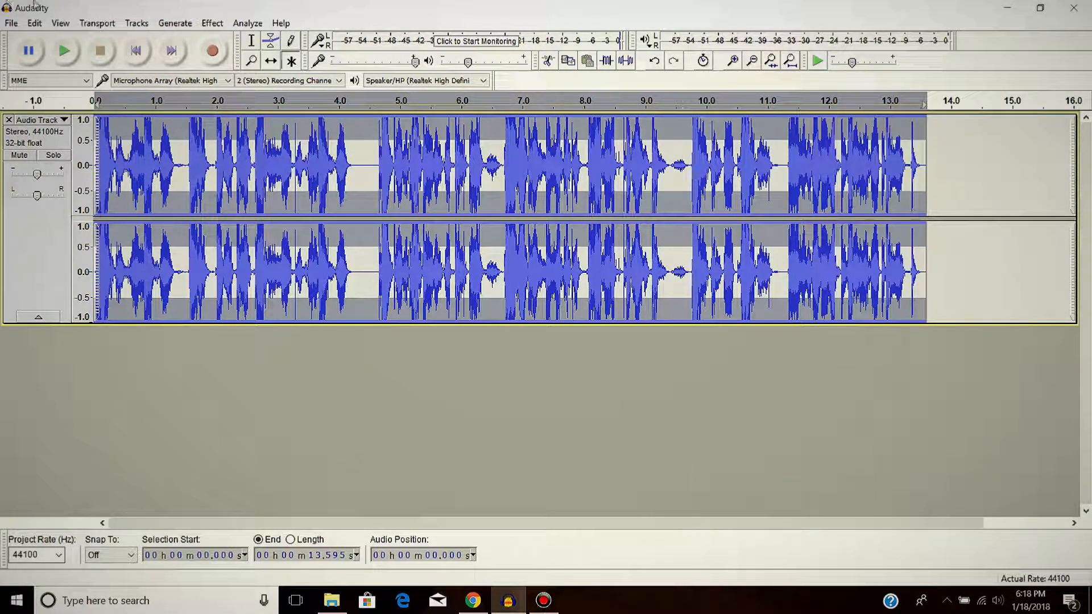
Equalize the whole track again using the Bass Boost curve.
{"action": "left_click", "coordinate": [217, 24]}
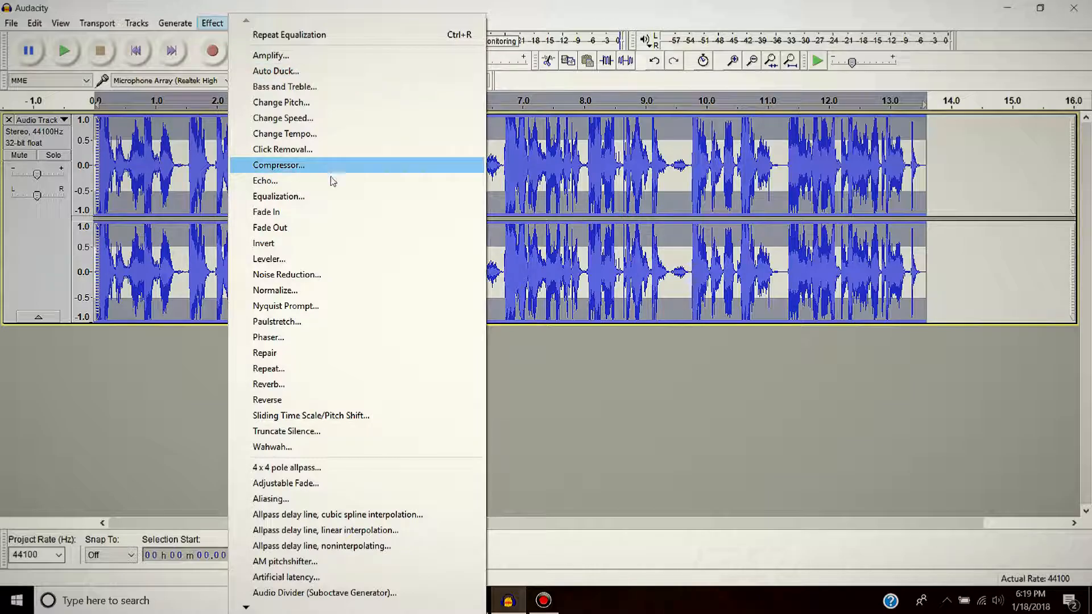
{"action": "left_click", "coordinate": [319, 196]}
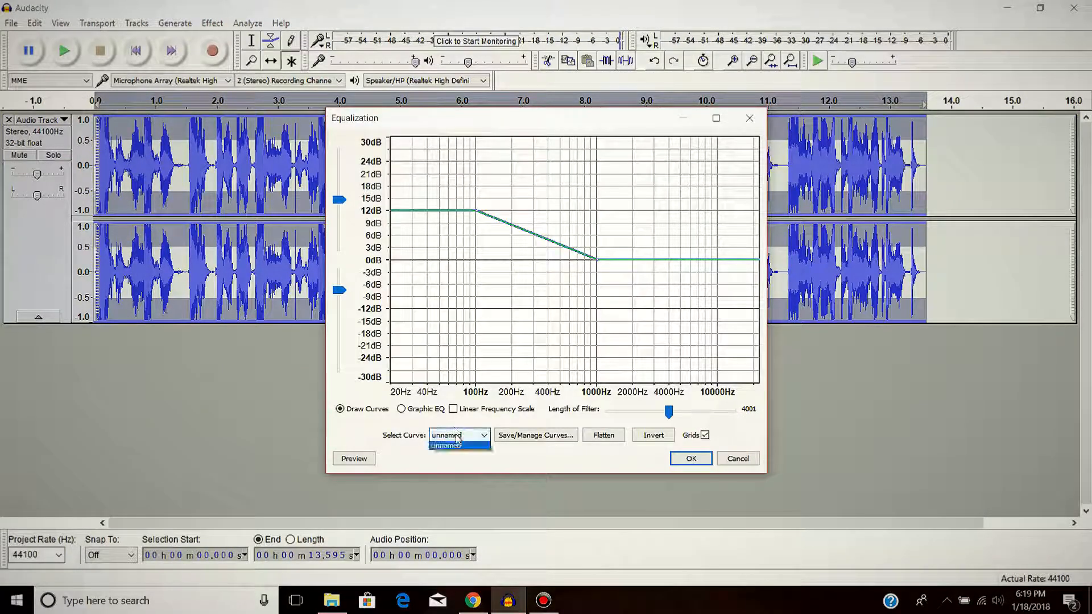
{"action": "left_click", "coordinate": [459, 435]}
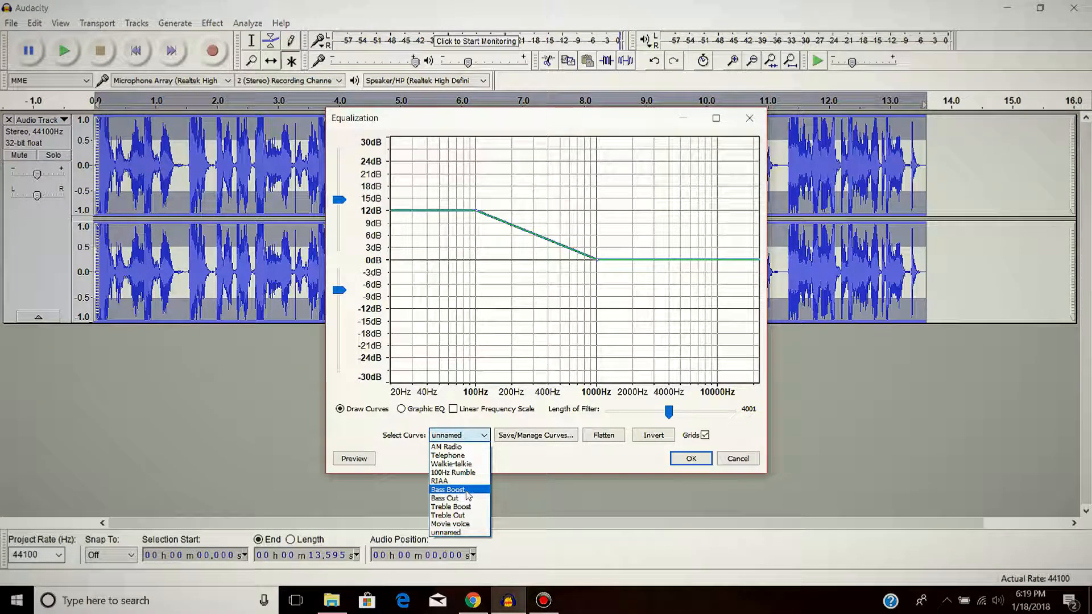
{"action": "left_click", "coordinate": [465, 490]}
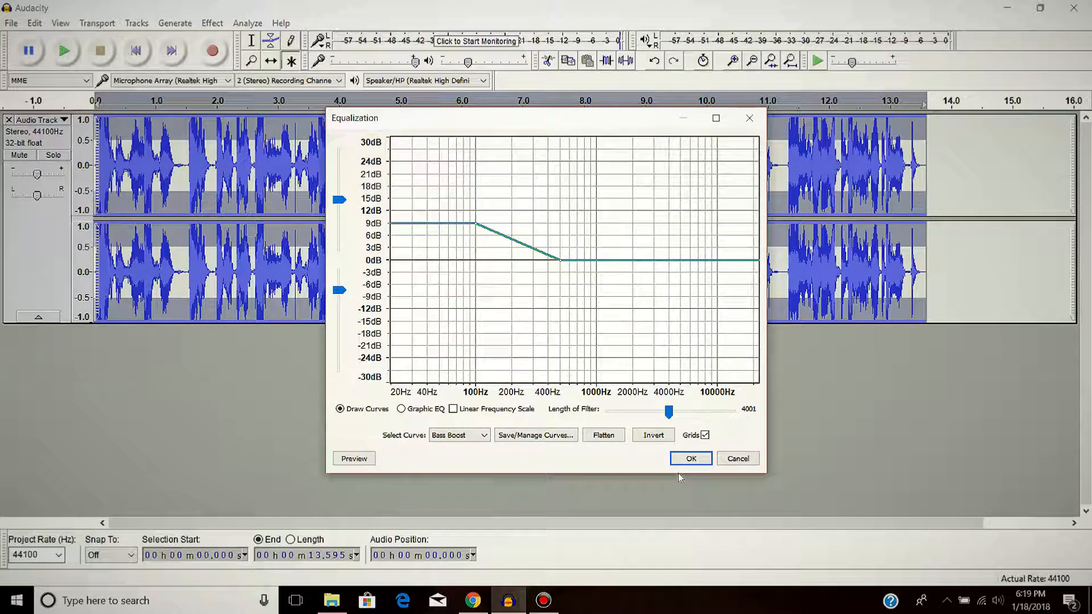
{"action": "left_click", "coordinate": [691, 458]}
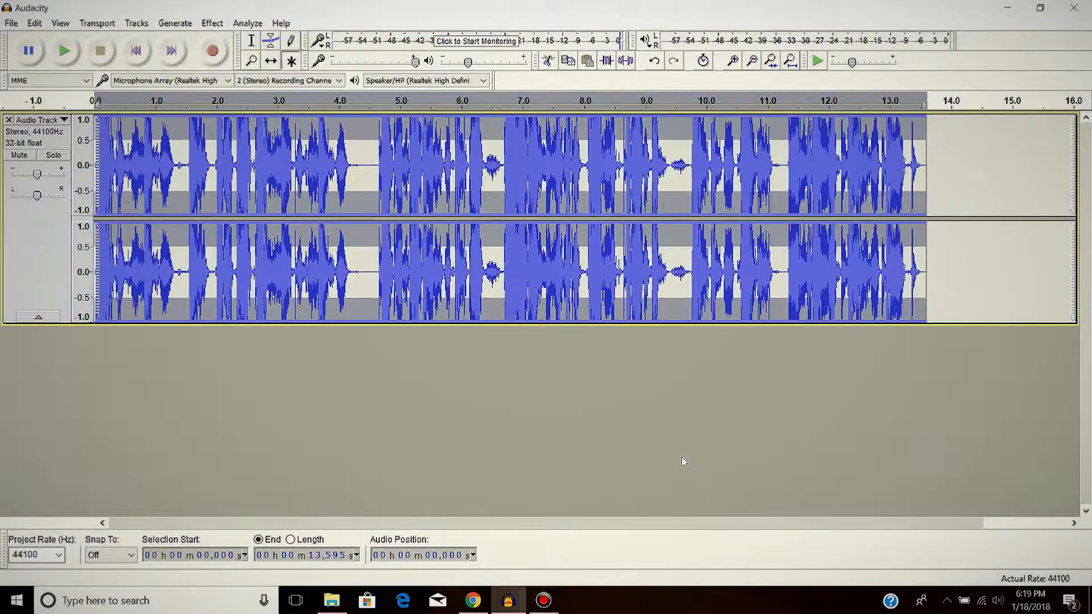
Apply a further equalization pass to the track with the Treble Boost curve.
{"action": "left_click", "coordinate": [212, 24]}
{"action": "left_click", "coordinate": [329, 193]}
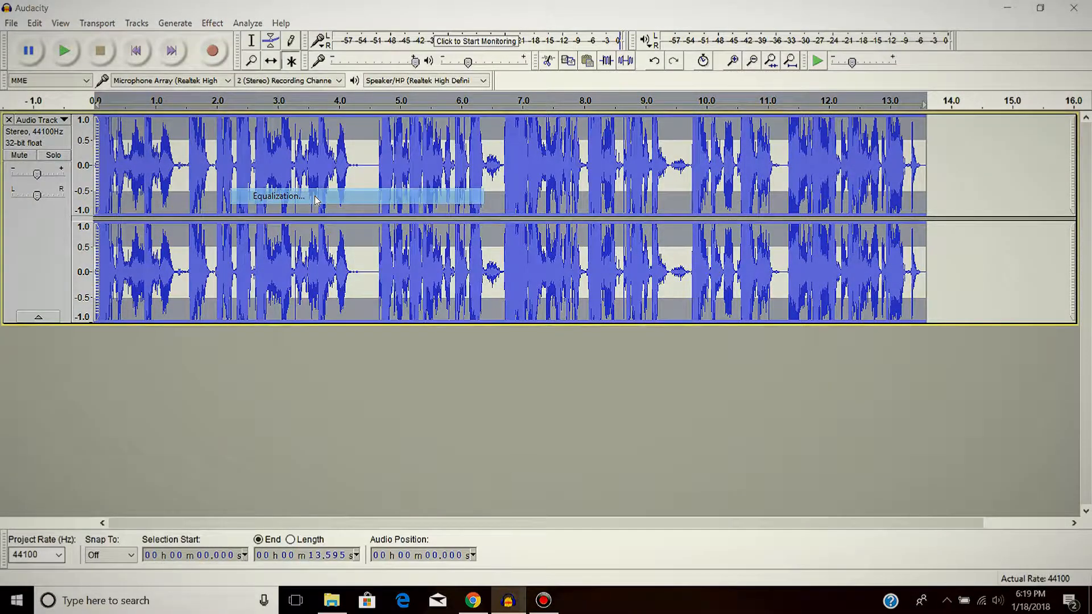
{"action": "left_click", "coordinate": [459, 435]}
{"action": "left_click", "coordinate": [464, 511]}
{"action": "left_click", "coordinate": [688, 462]}
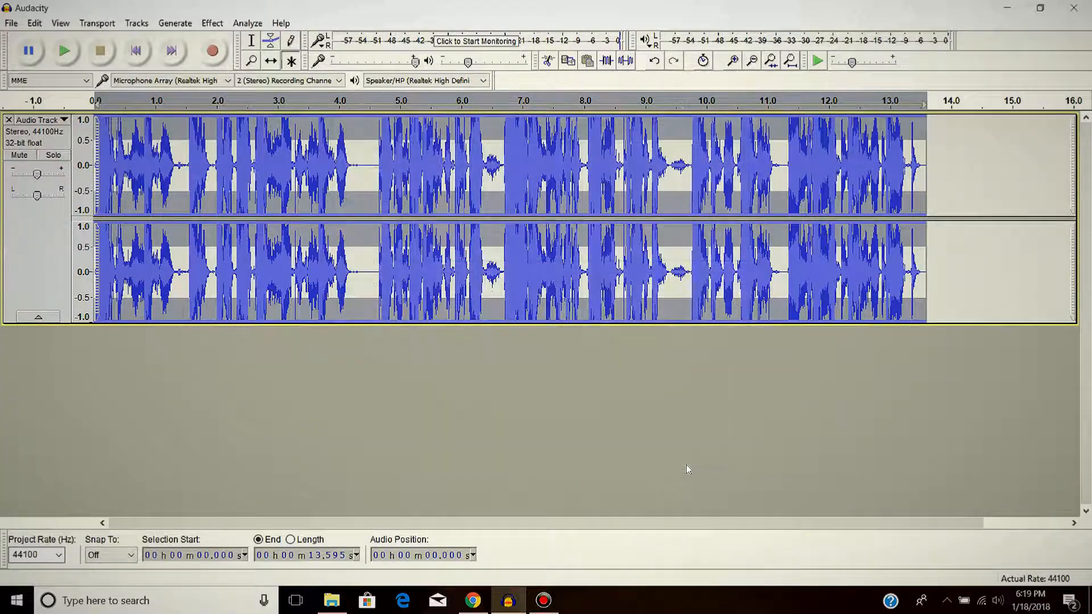
Normalize the whole track with the existing settings and play back its opening to check the sound.
{"action": "left_click", "coordinate": [212, 23]}
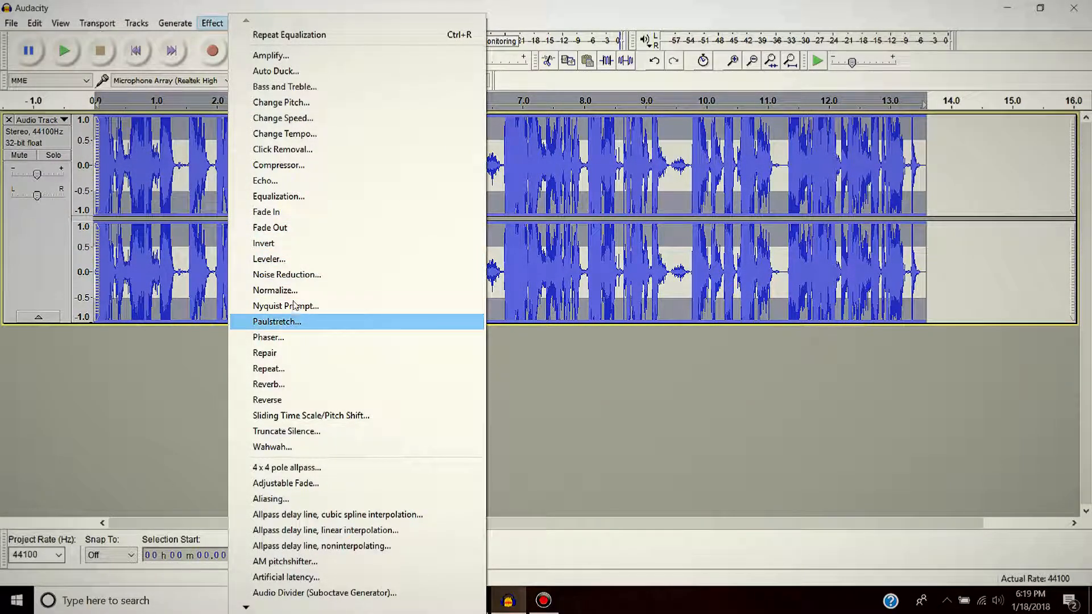
{"action": "left_click", "coordinate": [275, 290]}
{"action": "left_click", "coordinate": [544, 323]}
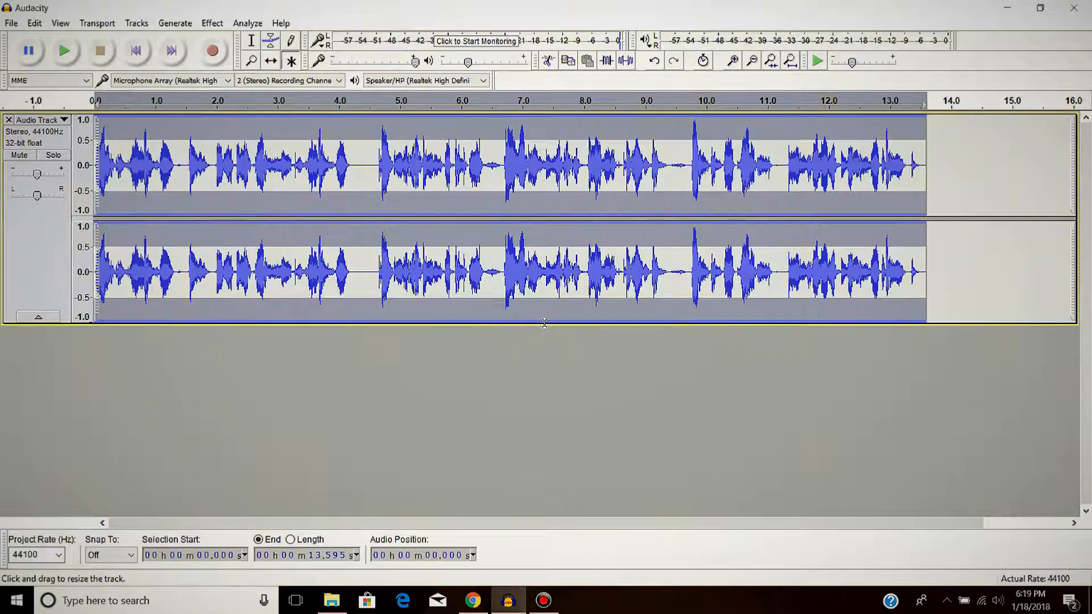
{"action": "left_click", "coordinate": [65, 51]}
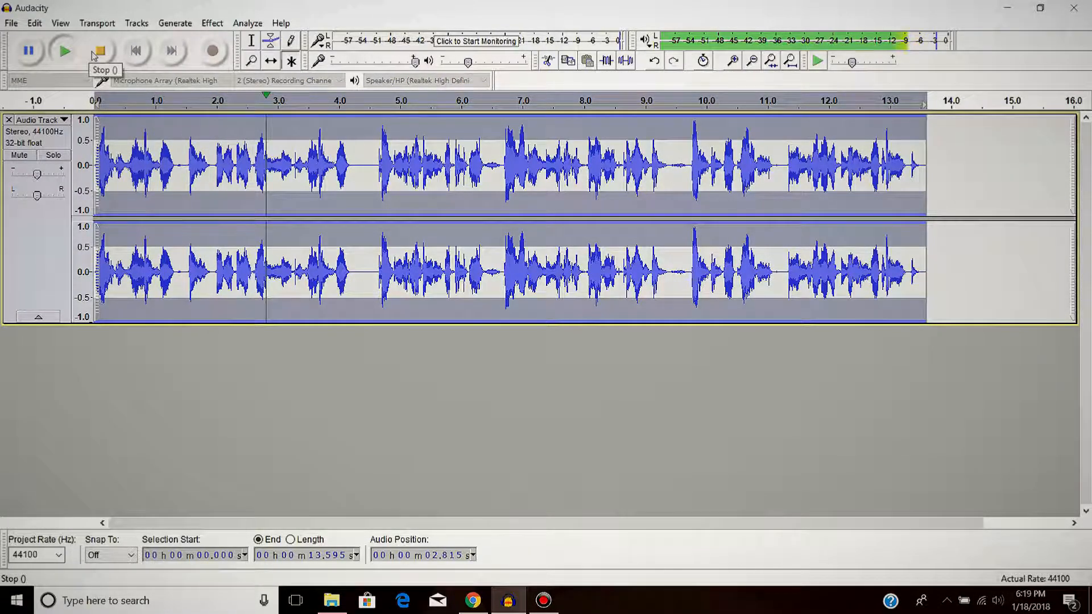
{"action": "left_click", "coordinate": [95, 53]}
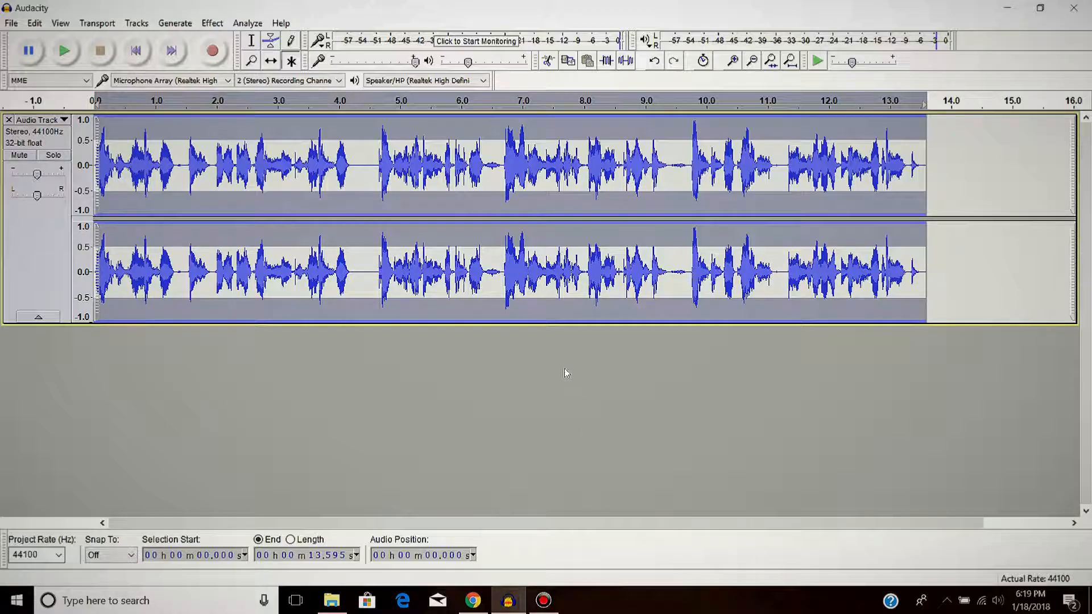
Lower the pitch of the whole track with Change Pitch, using a percent change of -4.
{"action": "left_click", "coordinate": [210, 24]}
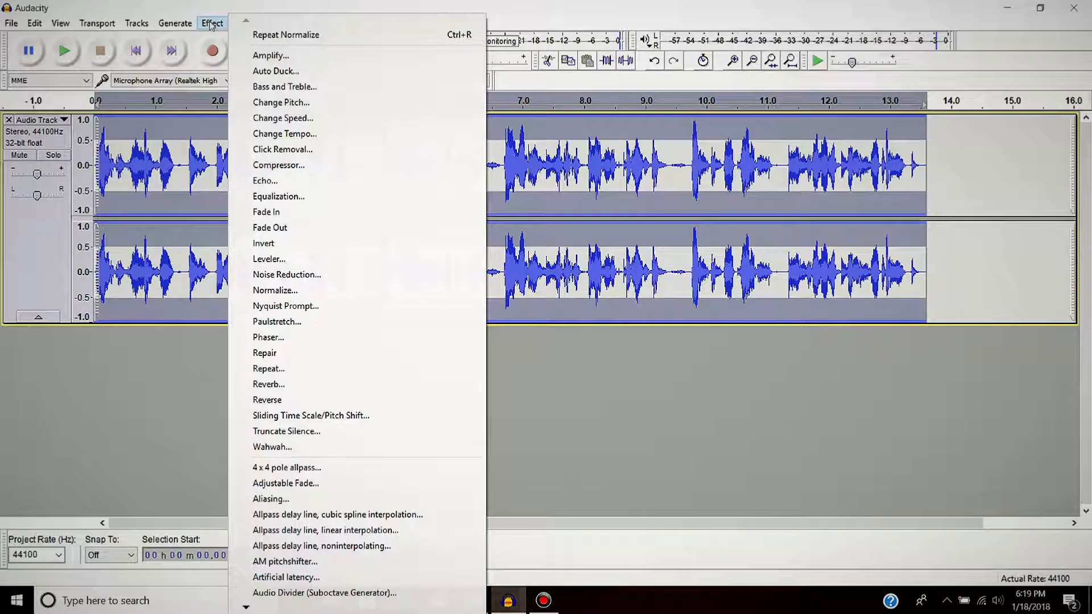
{"action": "left_click", "coordinate": [281, 103]}
{"action": "left_click_drag", "start_coordinate": [579, 338], "coordinate": [520, 335]}
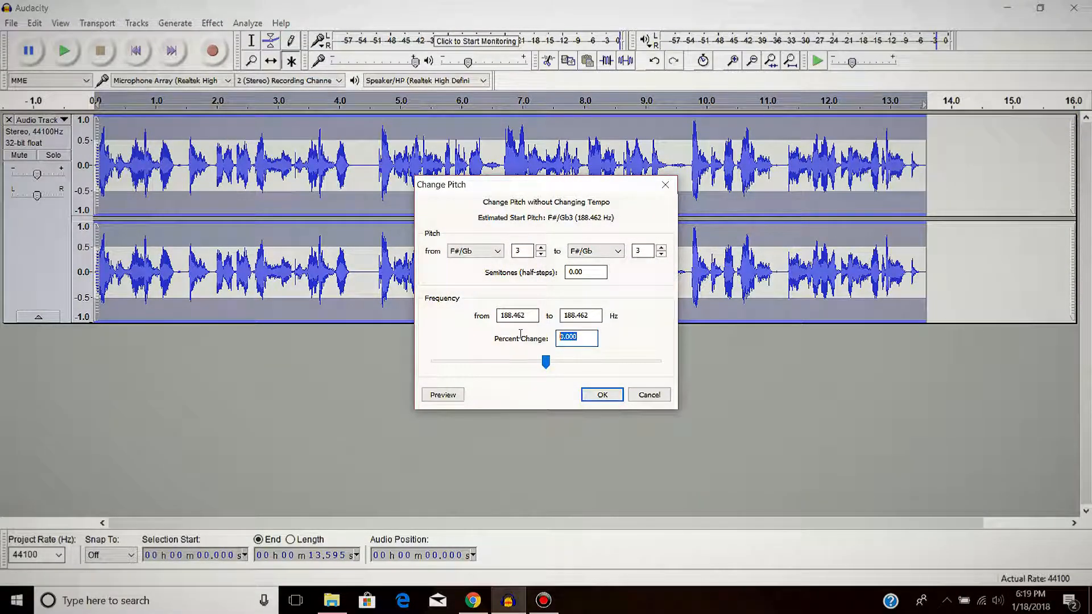
{"action": "type", "text": "-4"}
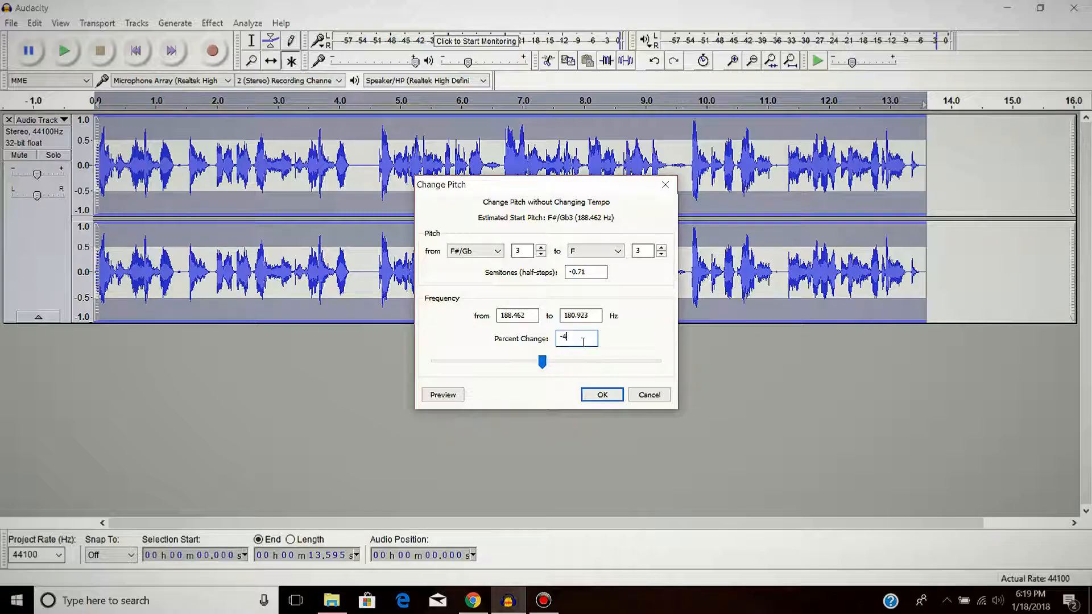
{"action": "left_click", "coordinate": [594, 396]}
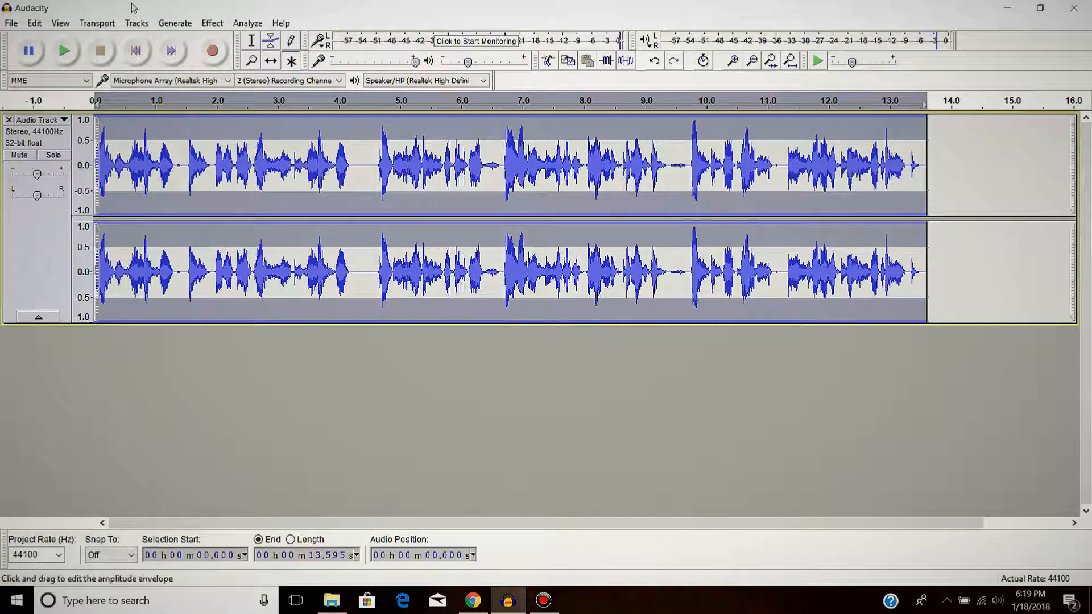
Apply Bass and Treble to the track with bass -5.5 dB, treble -11.3 dB and level control at -1.0 dB.
{"action": "left_click", "coordinate": [210, 24]}
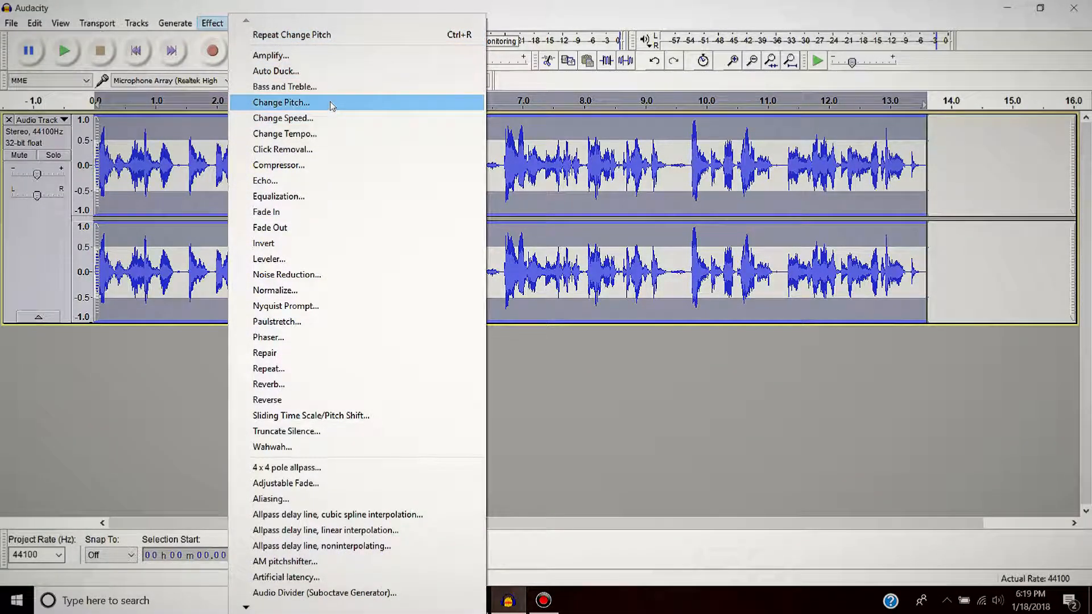
{"action": "left_click", "coordinate": [315, 88]}
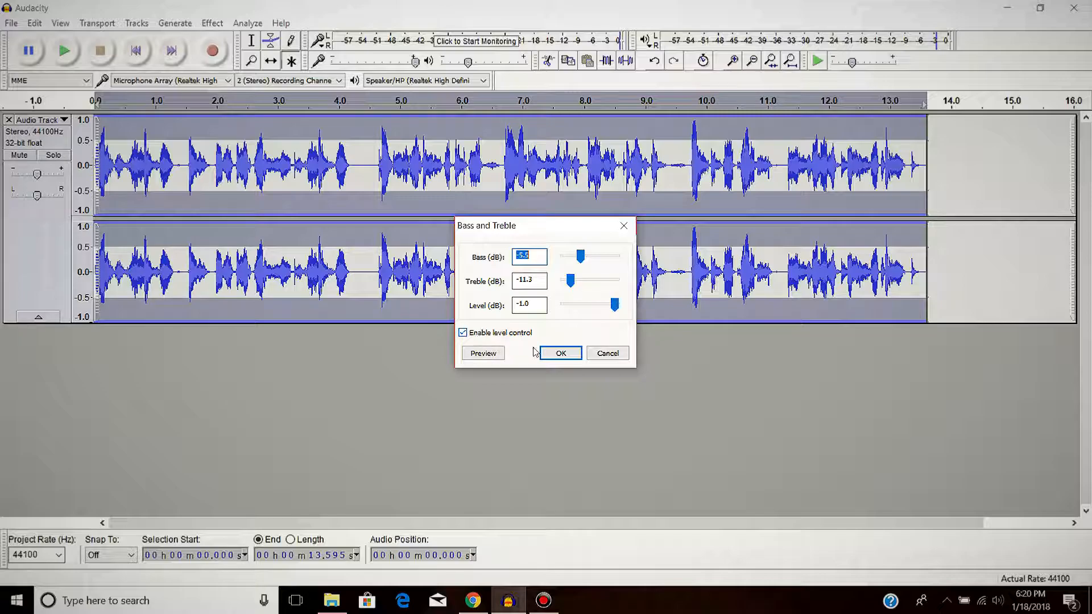
{"action": "left_click", "coordinate": [559, 354]}
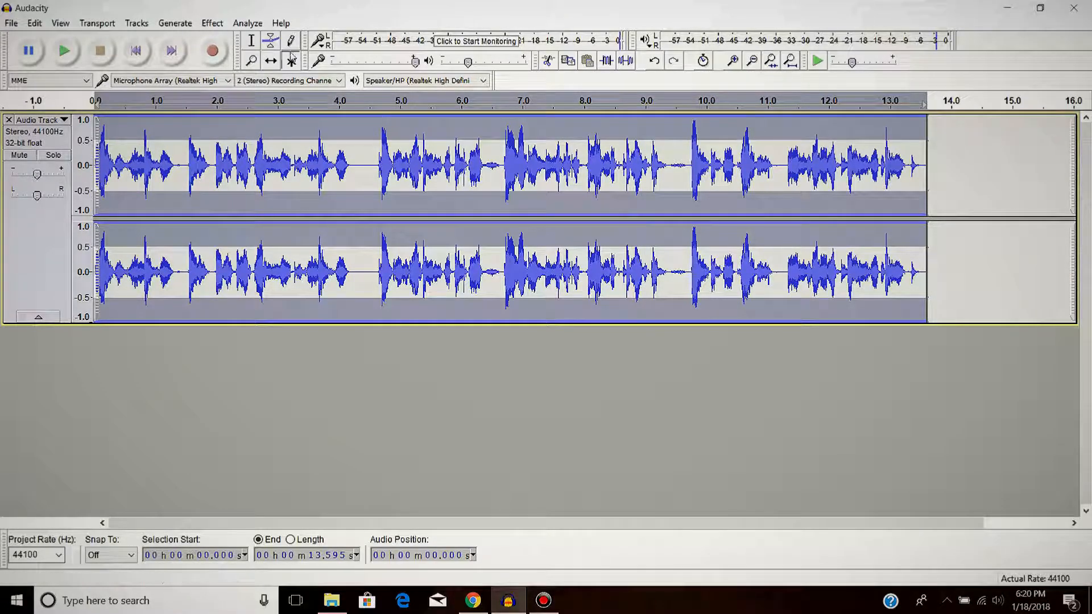
Speed up the whole track by 4 percent (multiplier 1.040) and play back the result.
{"action": "left_click", "coordinate": [224, 26]}
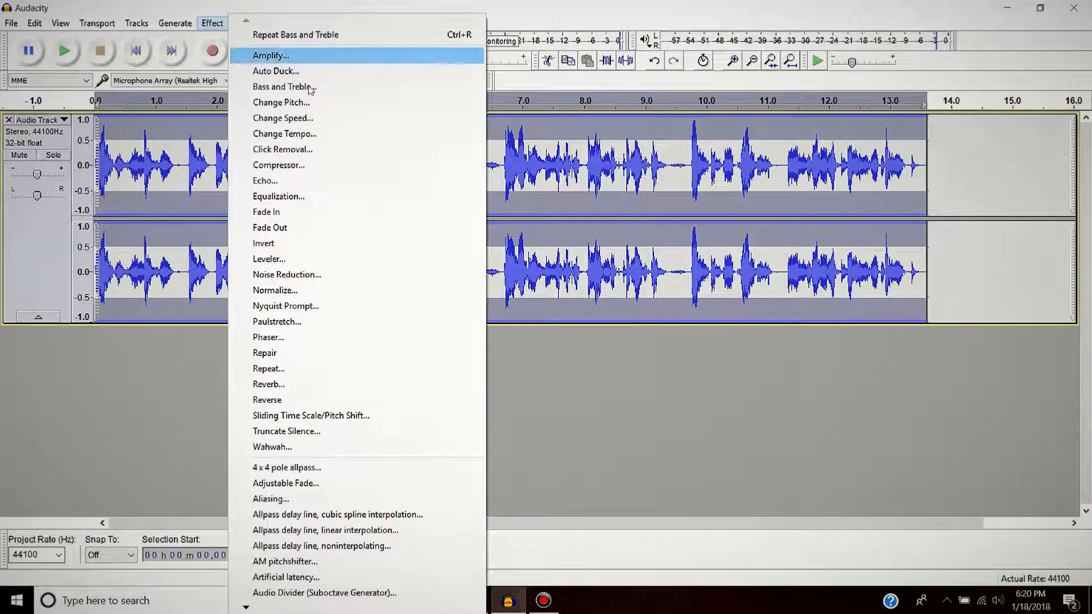
{"action": "left_click", "coordinate": [309, 119]}
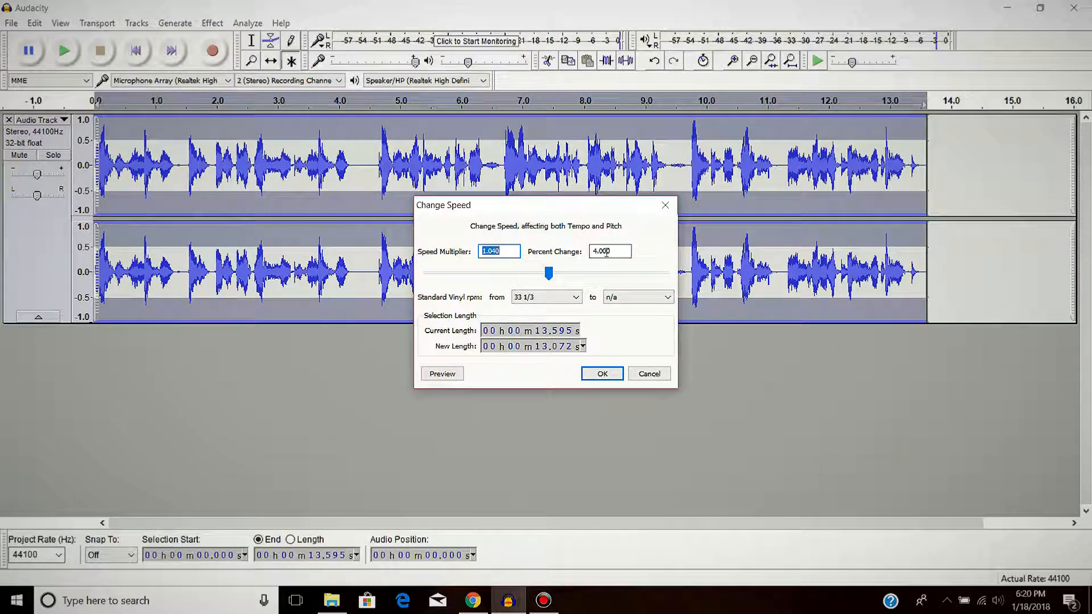
{"action": "left_click", "coordinate": [600, 376]}
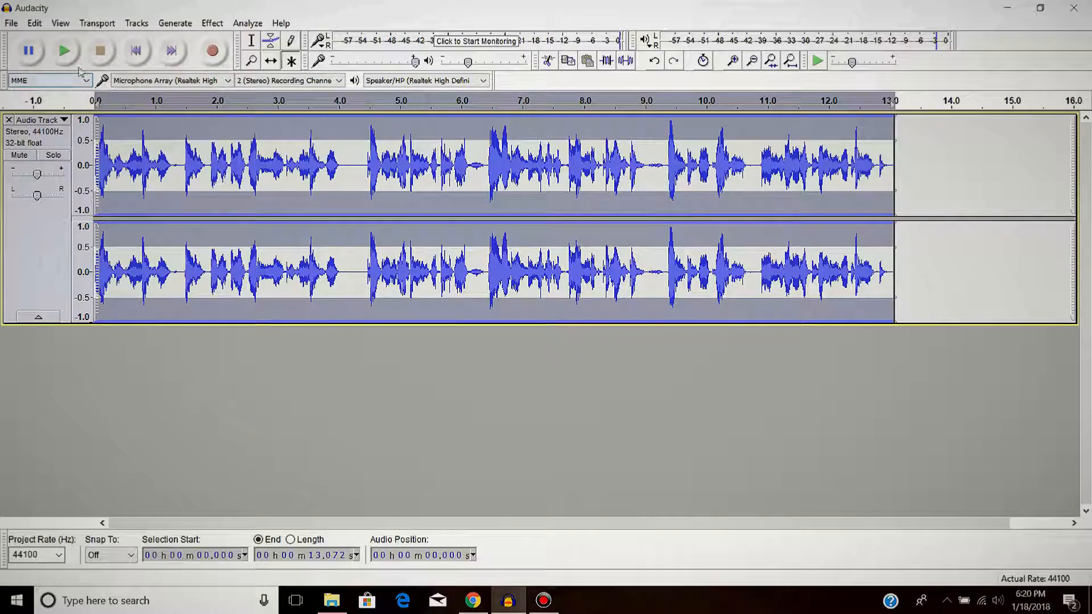
{"action": "left_click", "coordinate": [64, 50]}
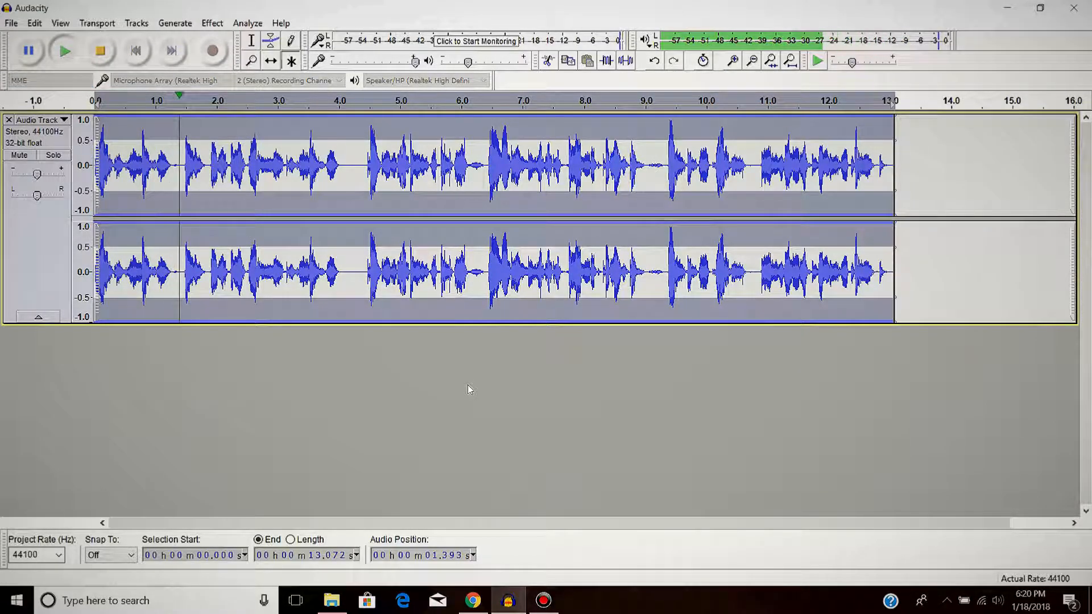